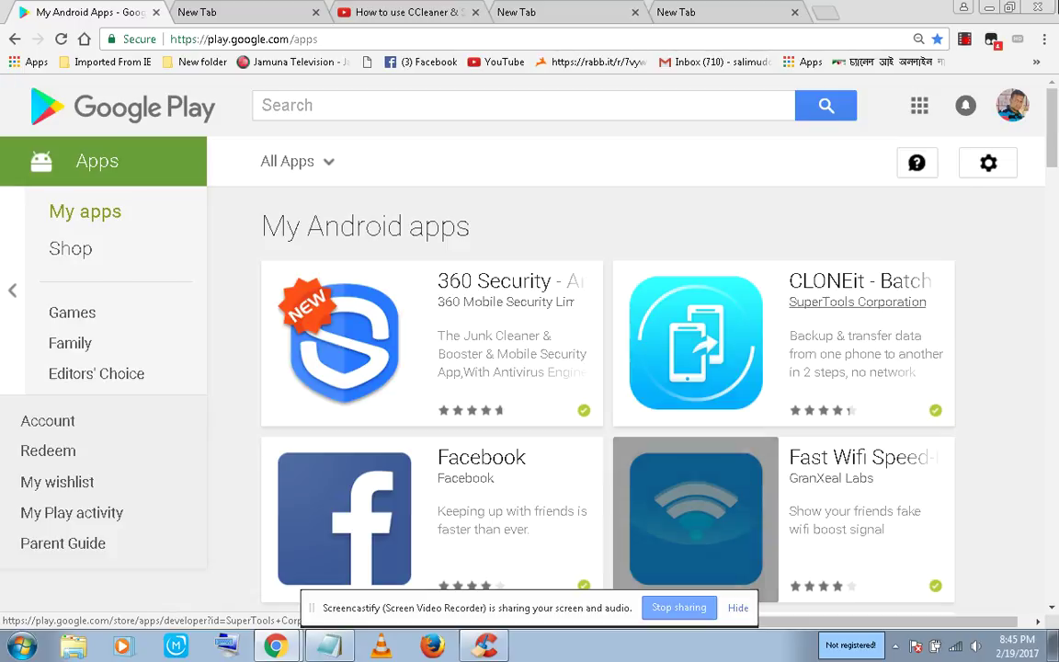
click(991, 8)
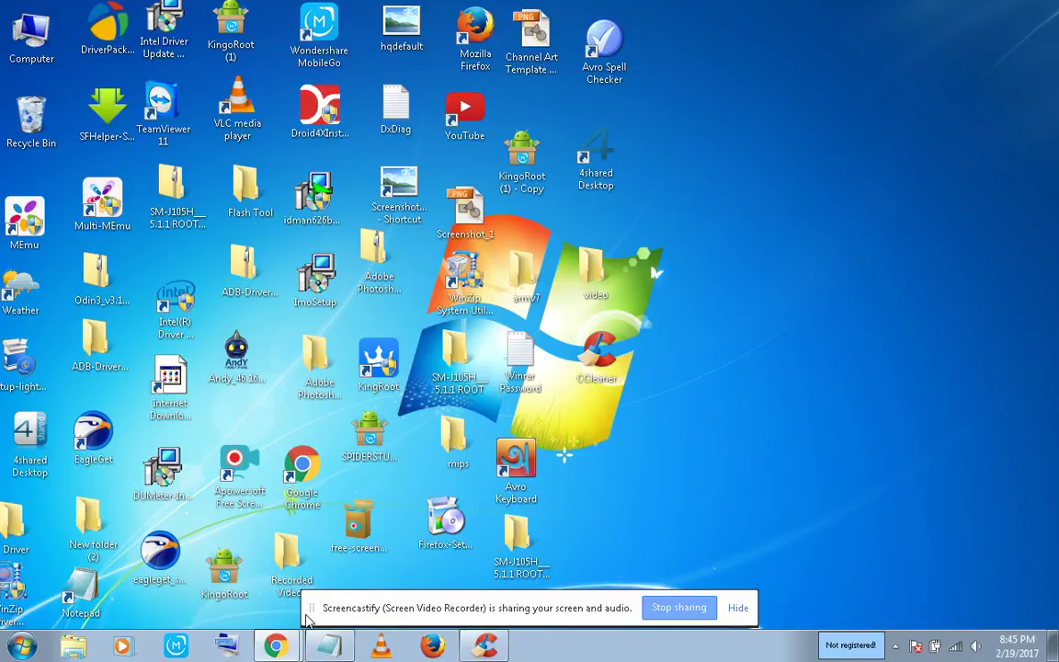
mouse_move(275, 649)
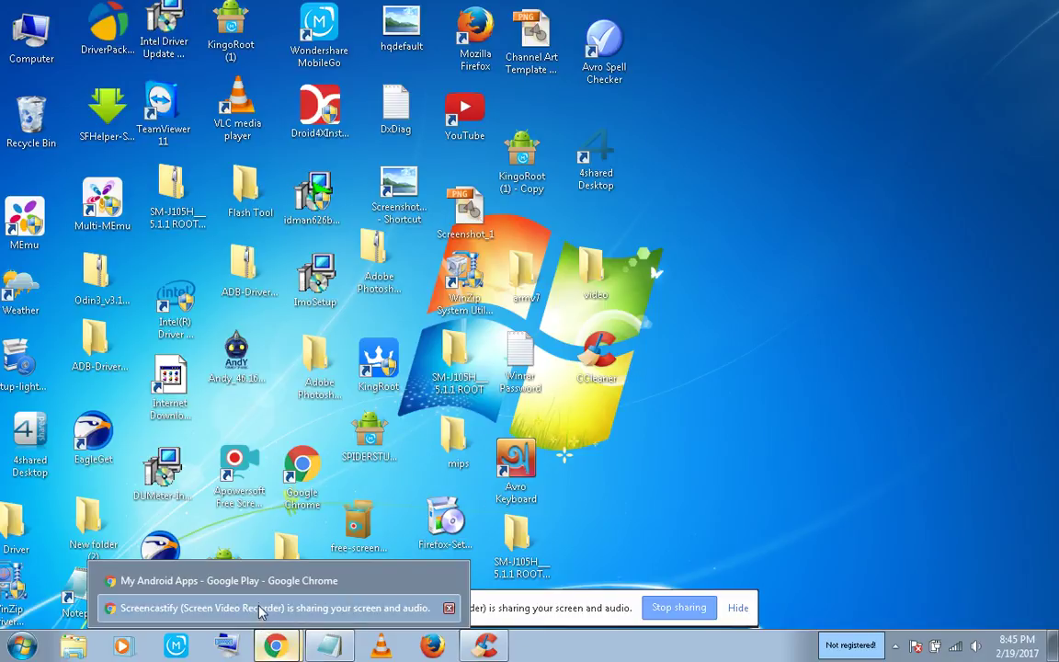
click(262, 607)
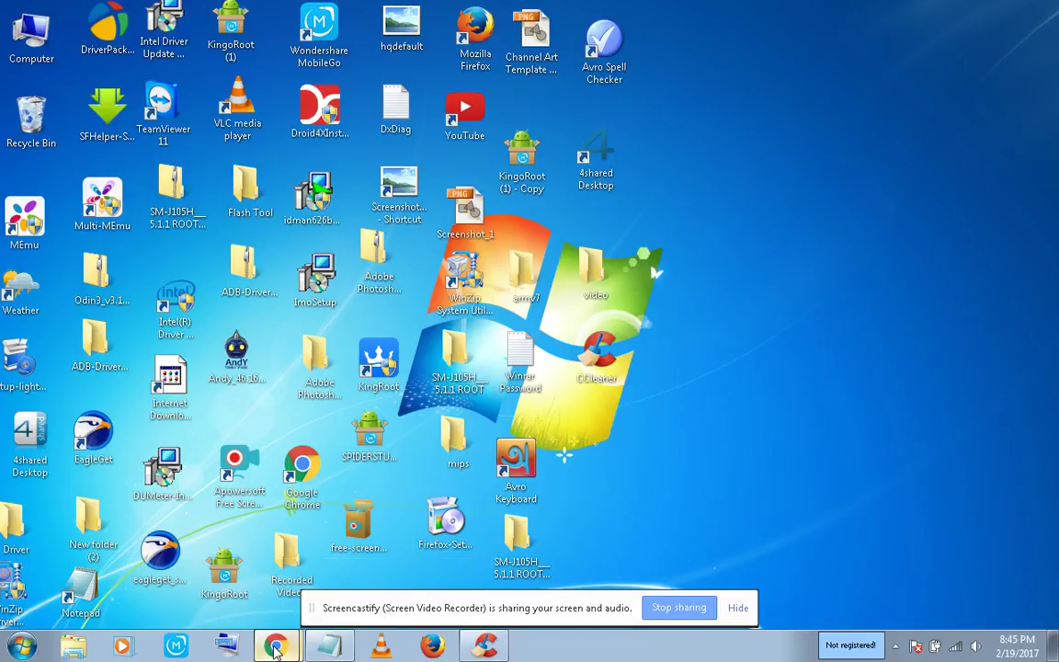
mouse_move(275, 646)
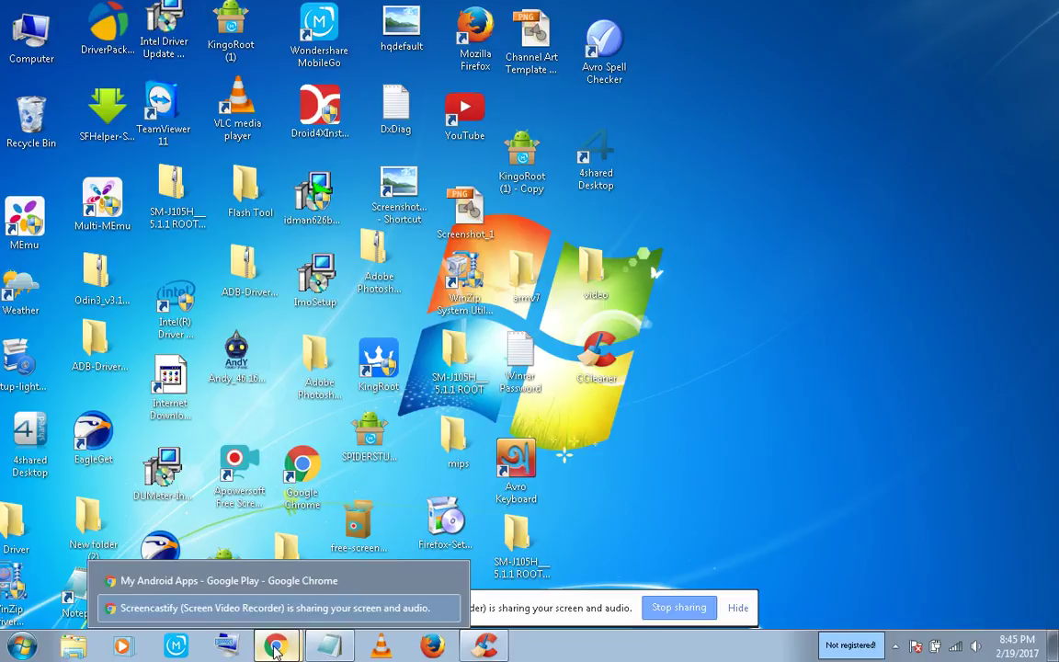
click(262, 582)
Search Google for "c cleaner" in the last open blank browser tab
click(740, 17)
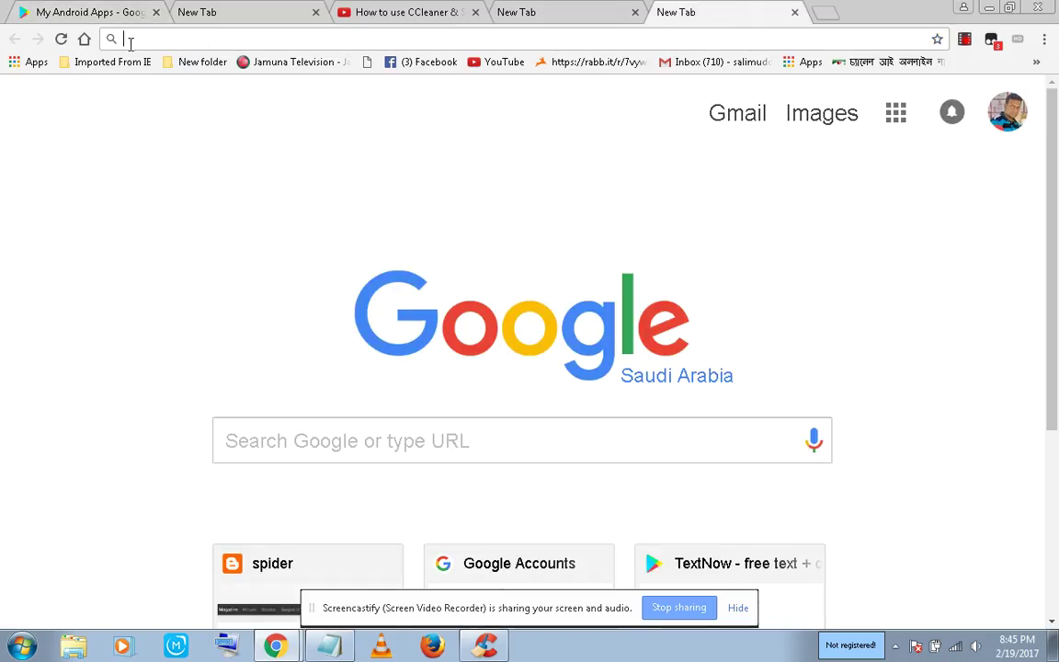
text(c)
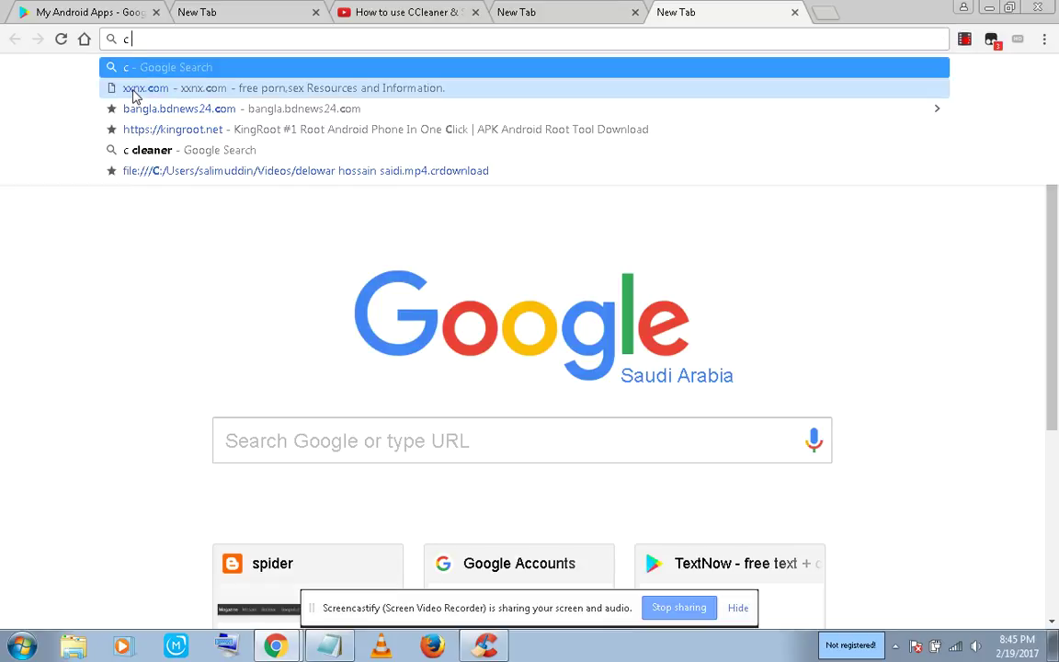
text( cle)
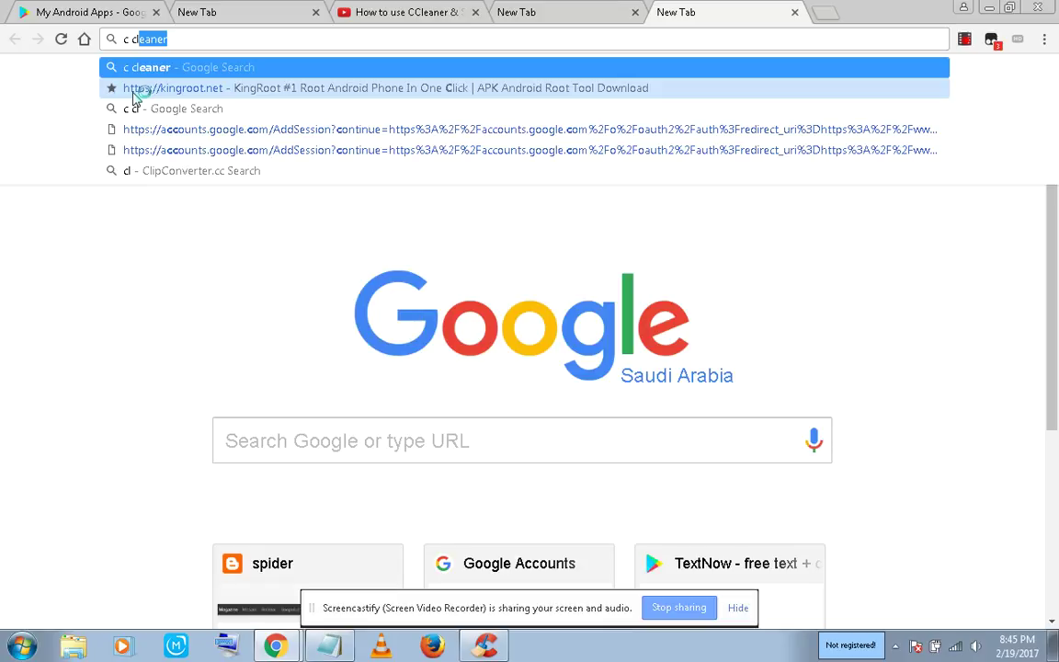
text(aner)
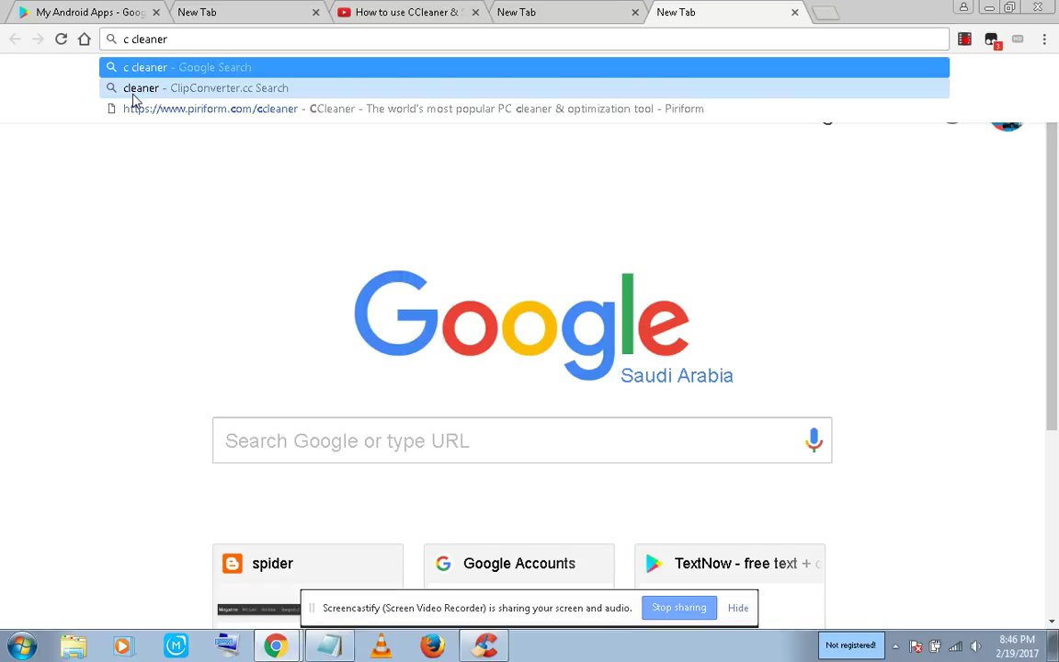
key(Return)
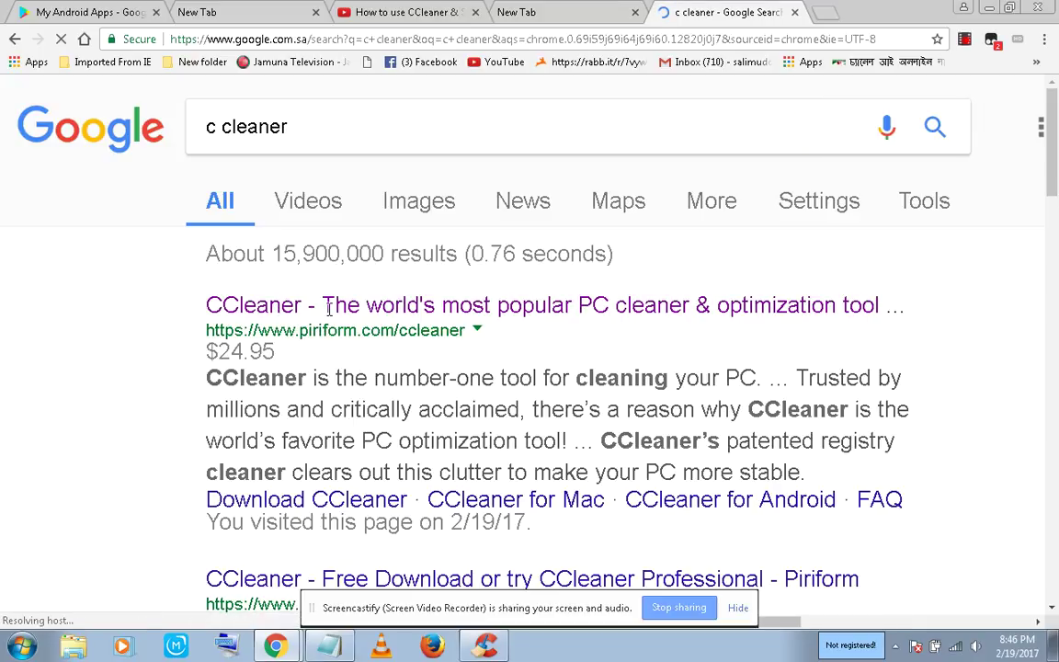
Open the official piriform.com/ccleaner page from the search results and go to its free version download
scroll(643, 303, down, 2)
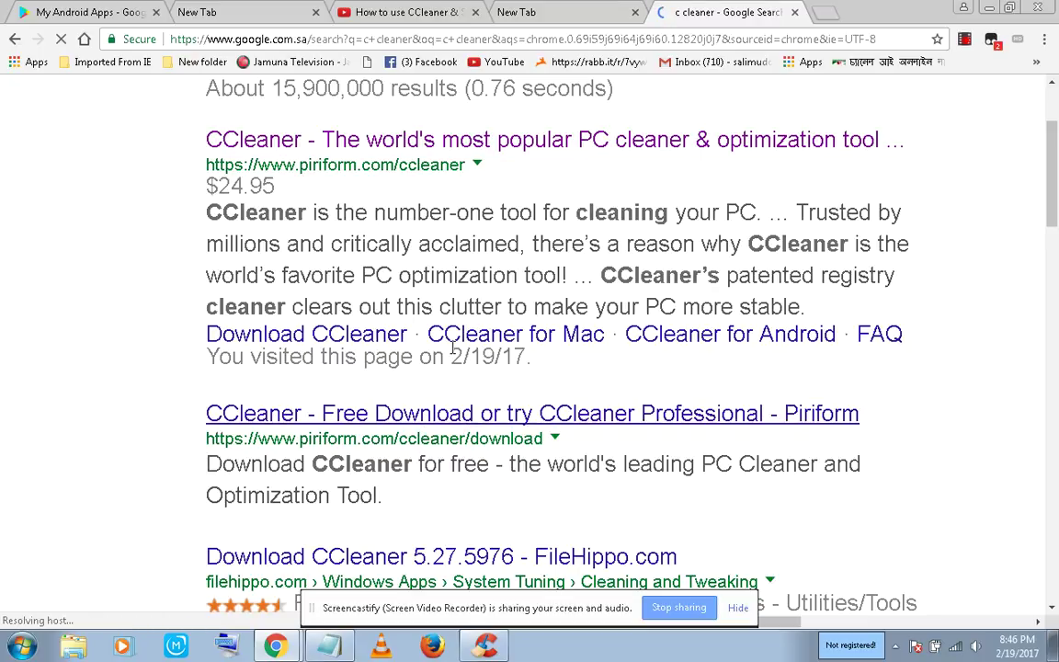
scroll(454, 347, up, 2)
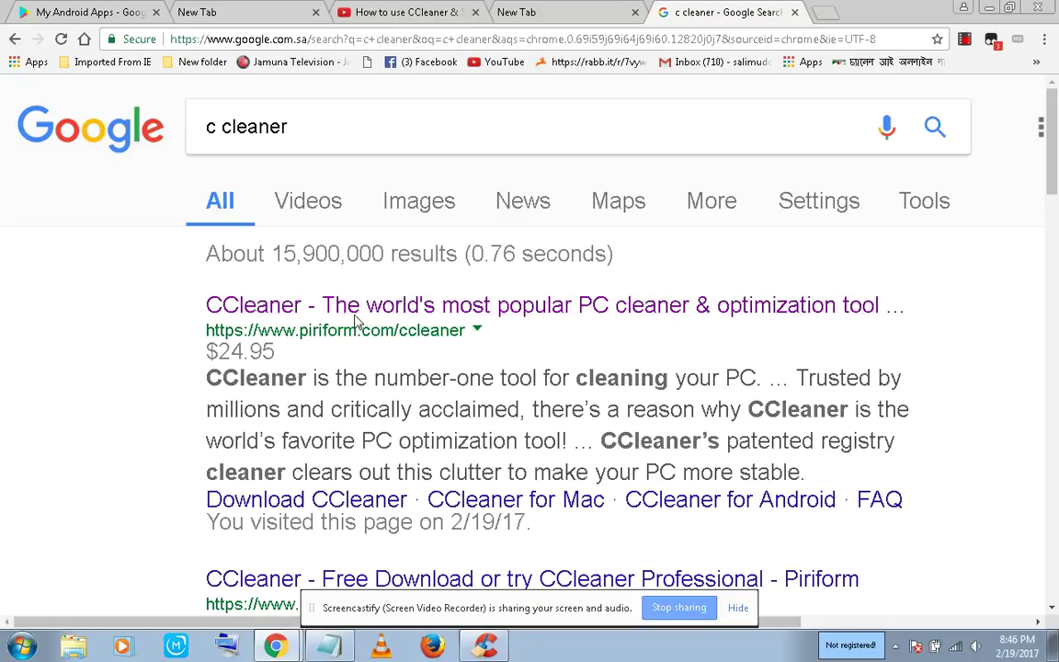
click(407, 312)
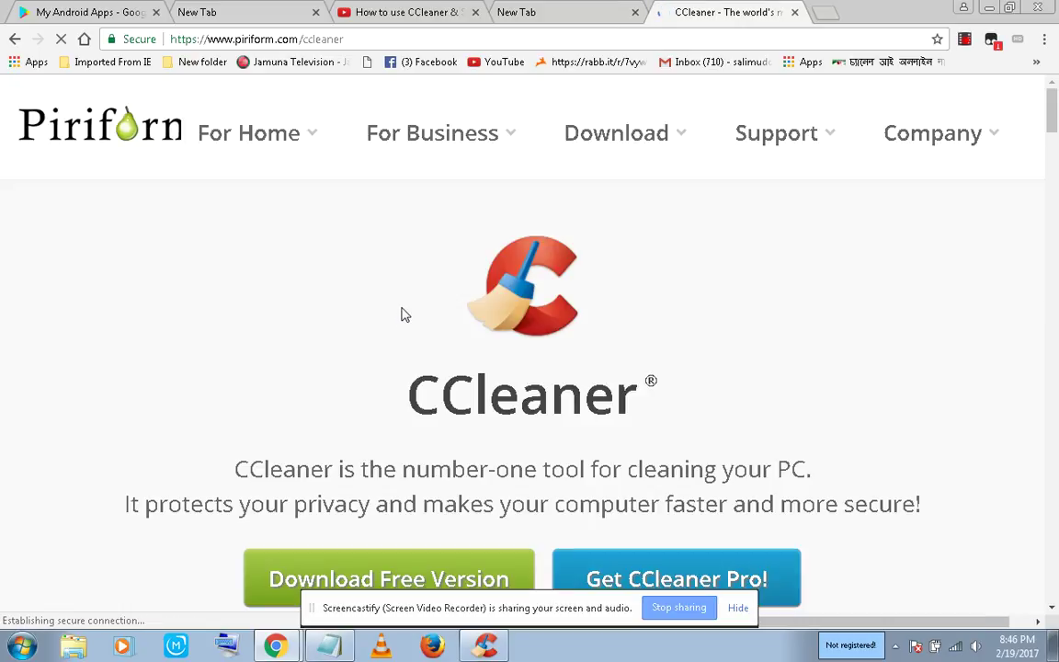
scroll(398, 307, down, 2)
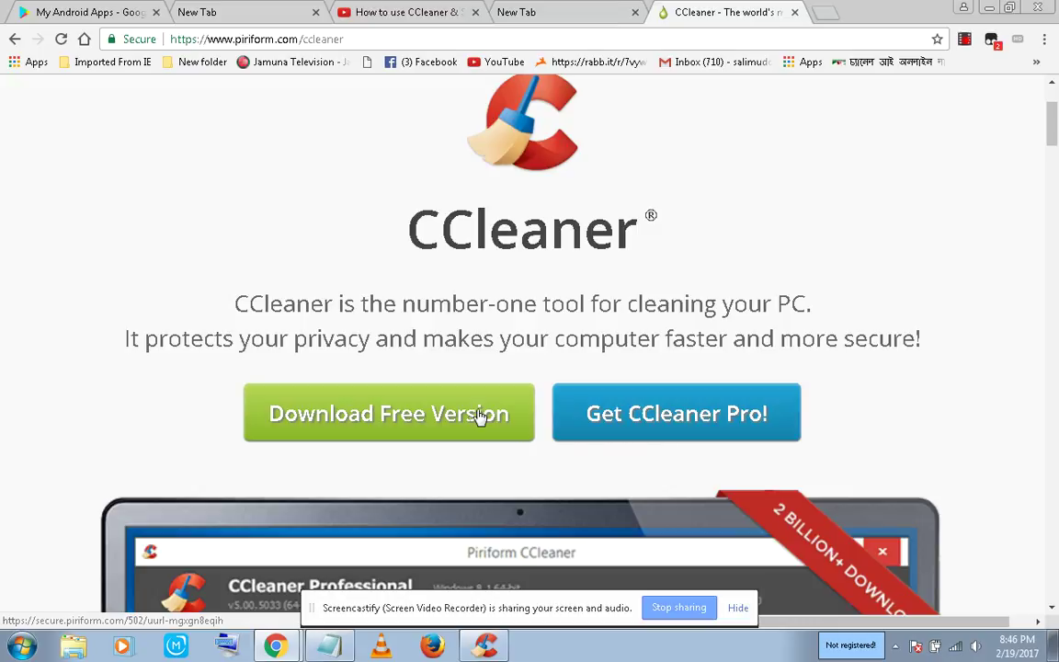
click(348, 417)
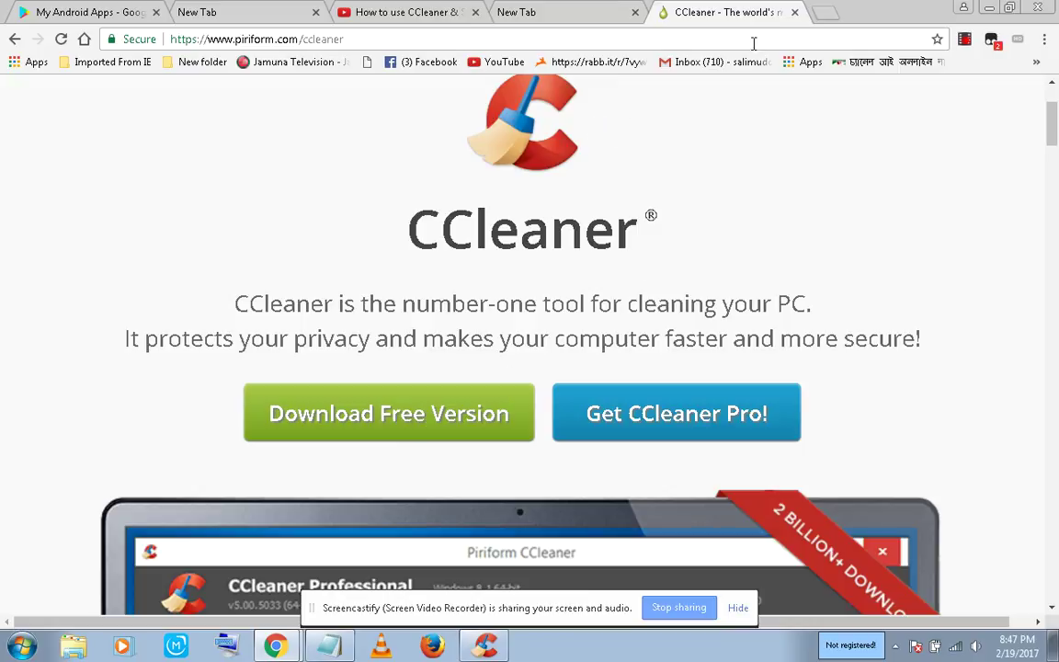
Close the CCleaner web page and switch to the running Piriform CCleaner program, shifting its window slightly
click(796, 13)
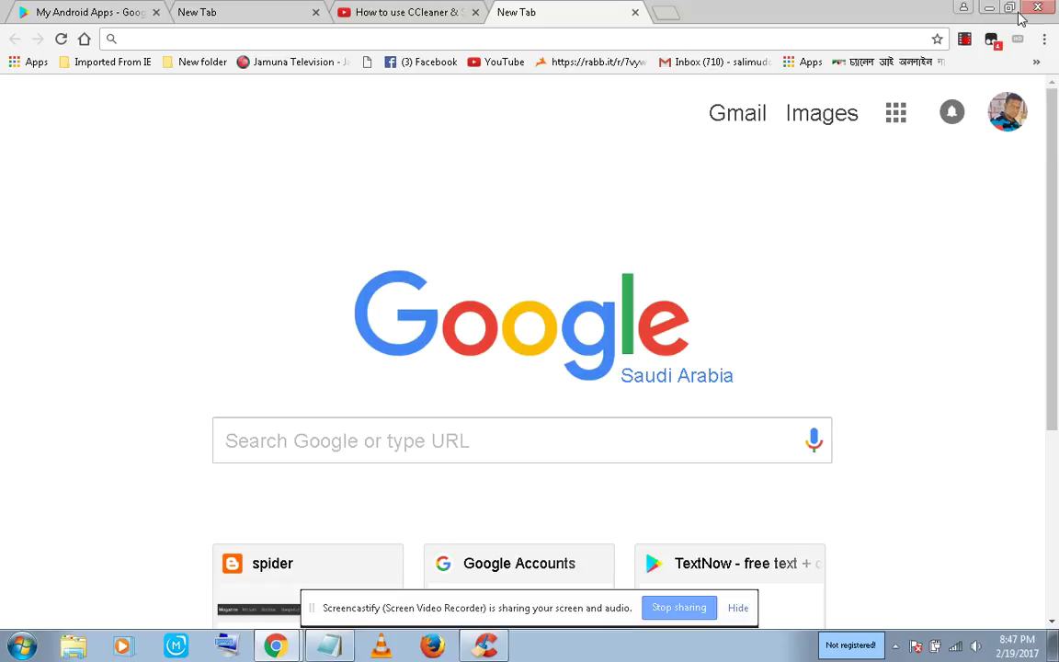
click(991, 12)
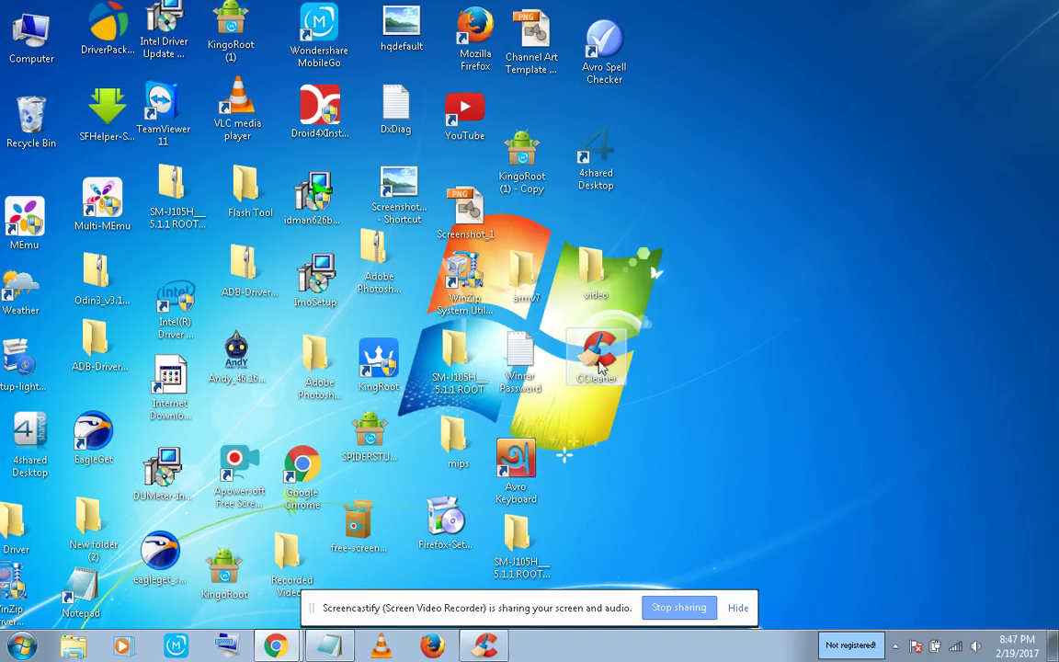
mouse_move(487, 647)
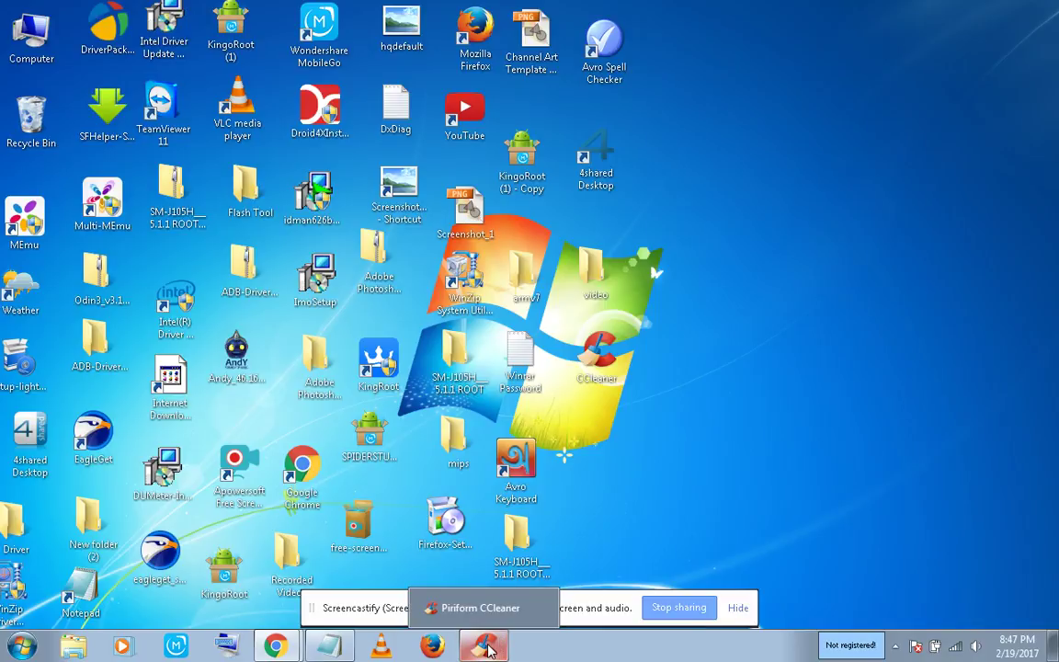
click(488, 647)
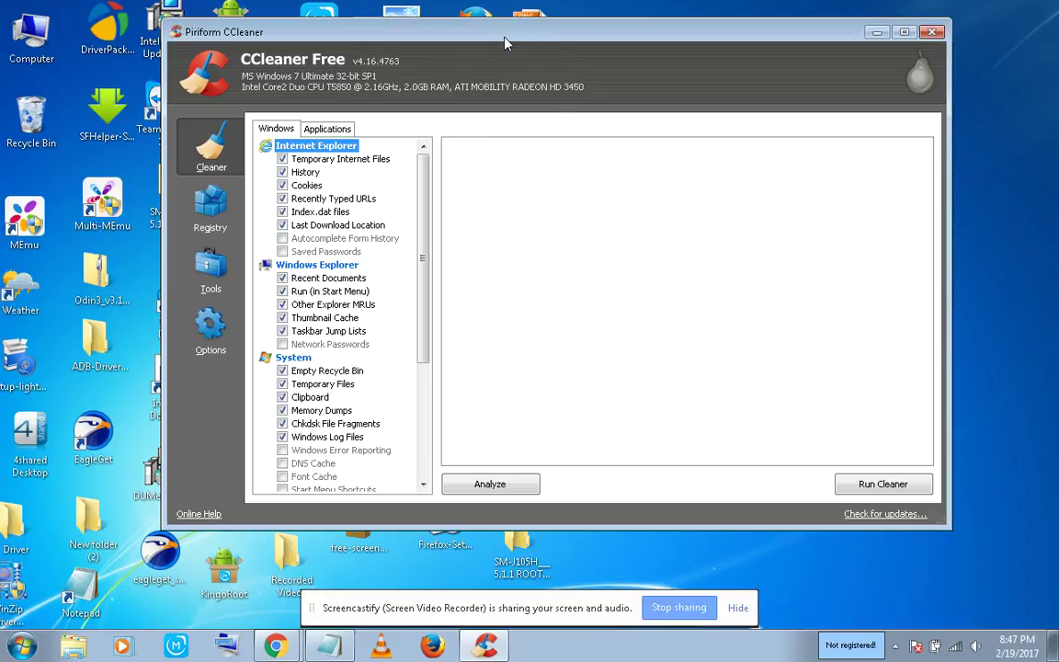
drag(504, 37, 474, 36)
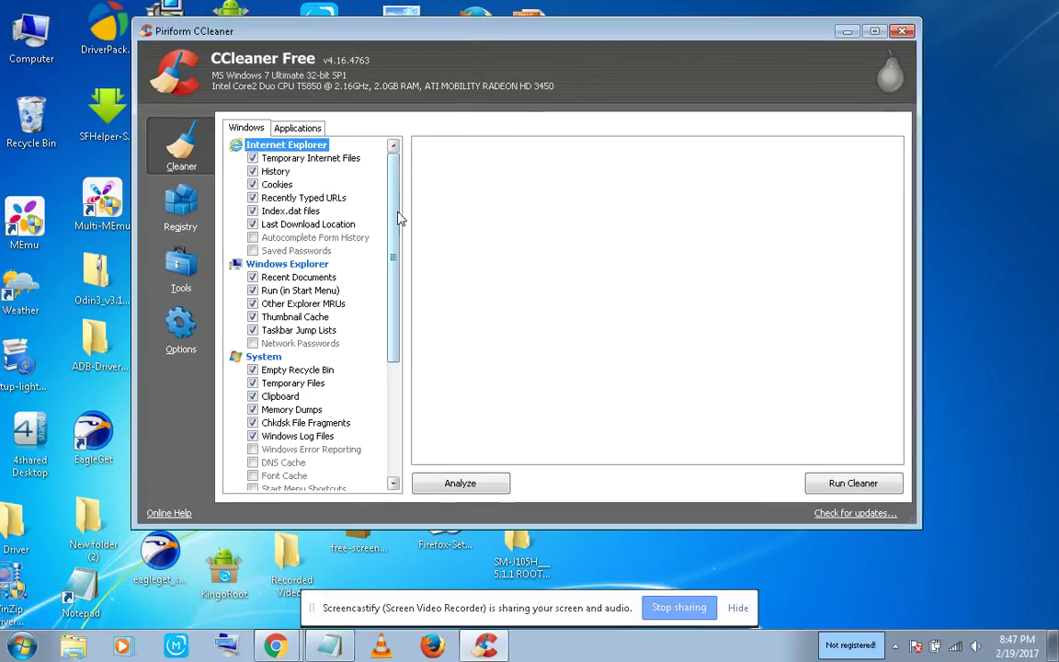
Look through the Cleaner's Windows options, from Internet Explorer through the Advanced group
click(183, 153)
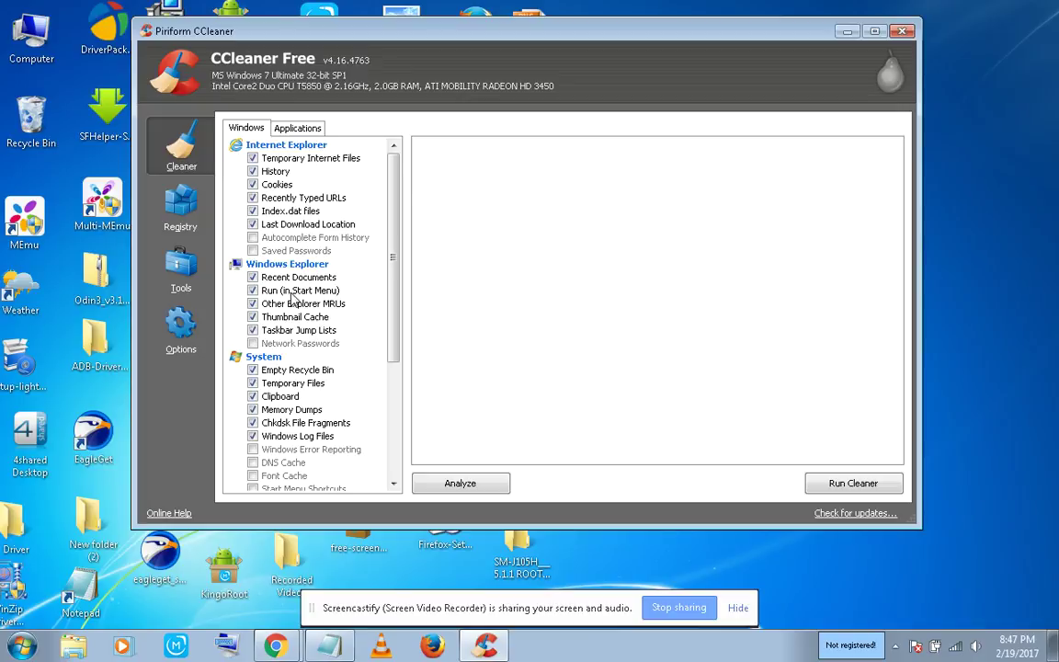
drag(393, 240, 398, 355)
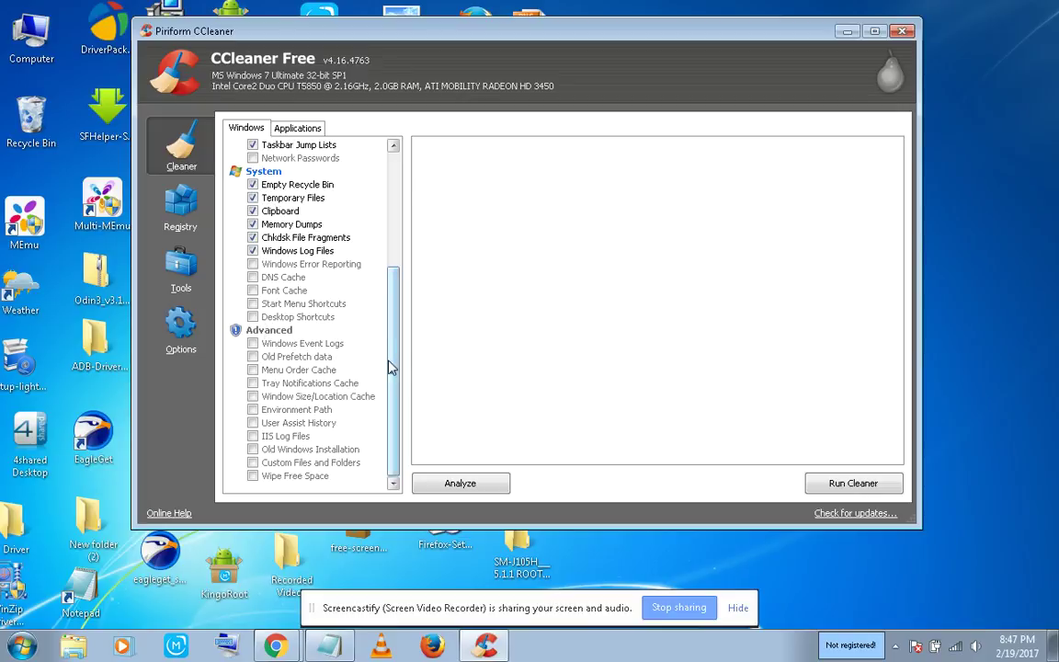
drag(394, 367, 391, 285)
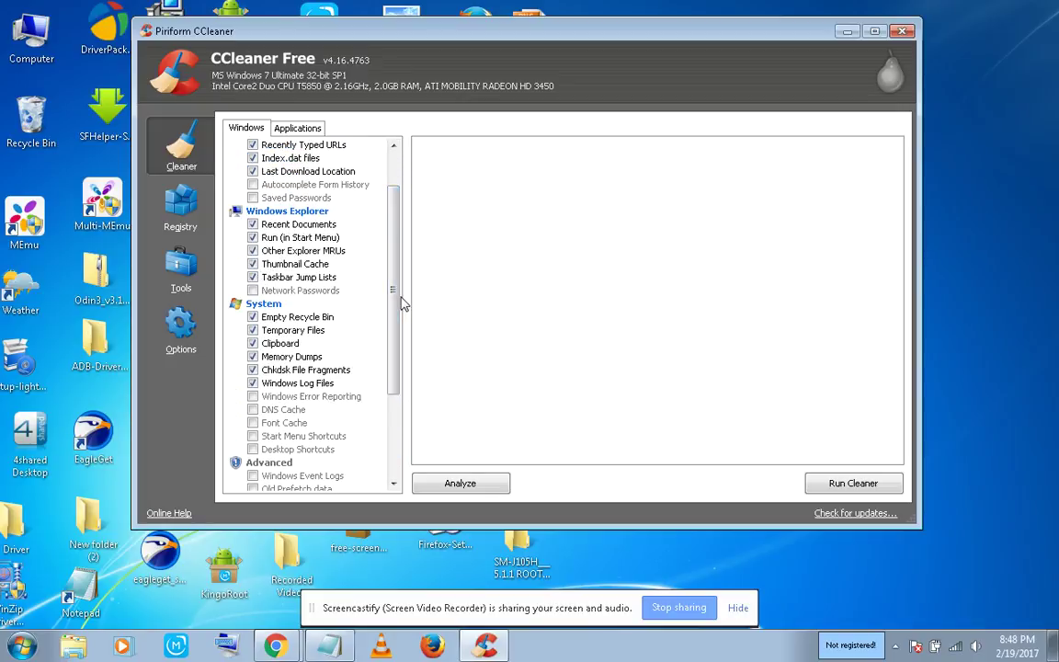
drag(394, 298, 392, 267)
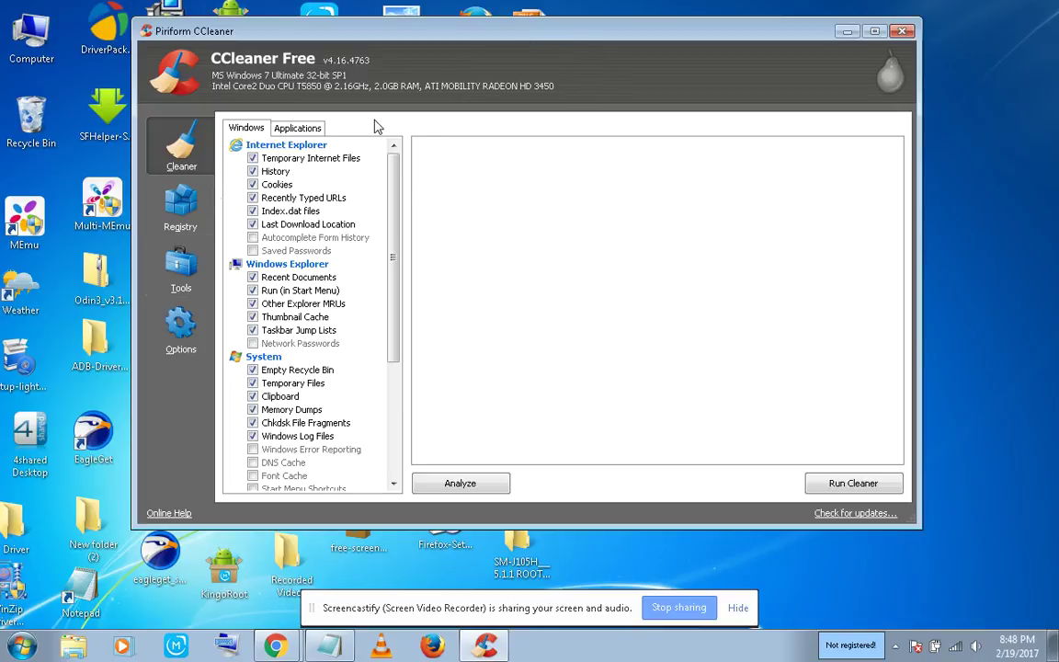
Review the registry cleaner categories and the installed programs listed in the Uninstall tool
click(182, 214)
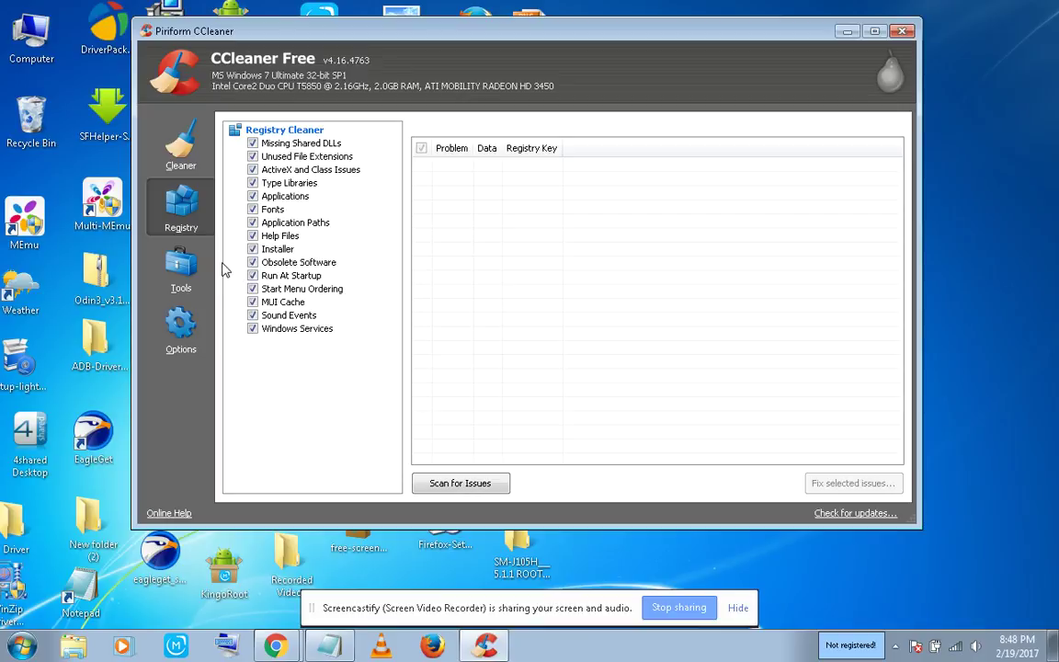
click(181, 289)
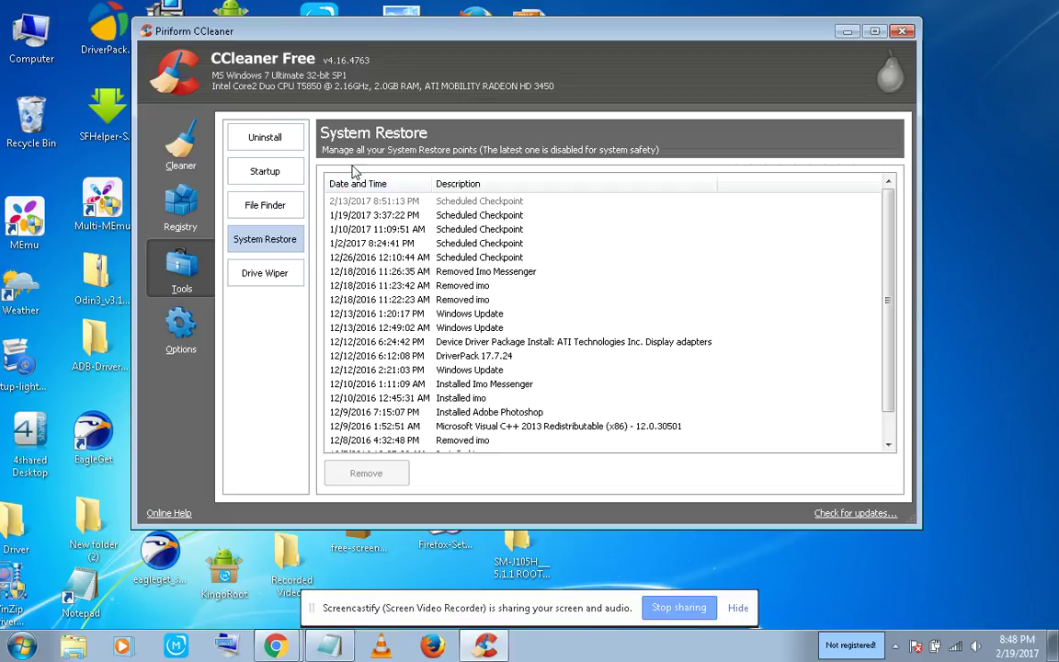
click(285, 143)
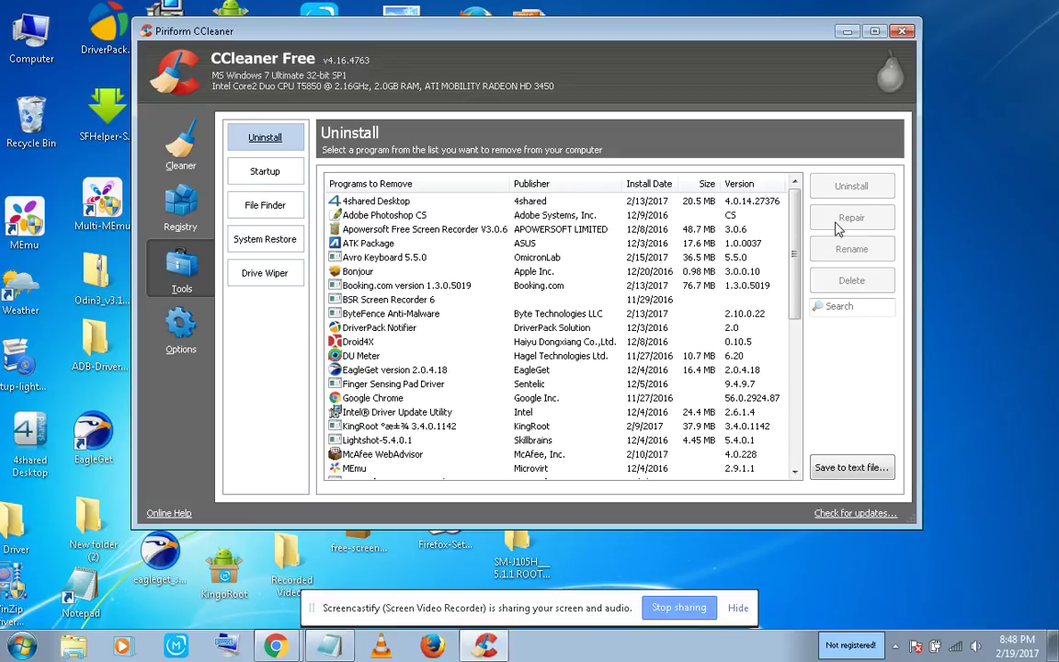
drag(796, 254, 775, 301)
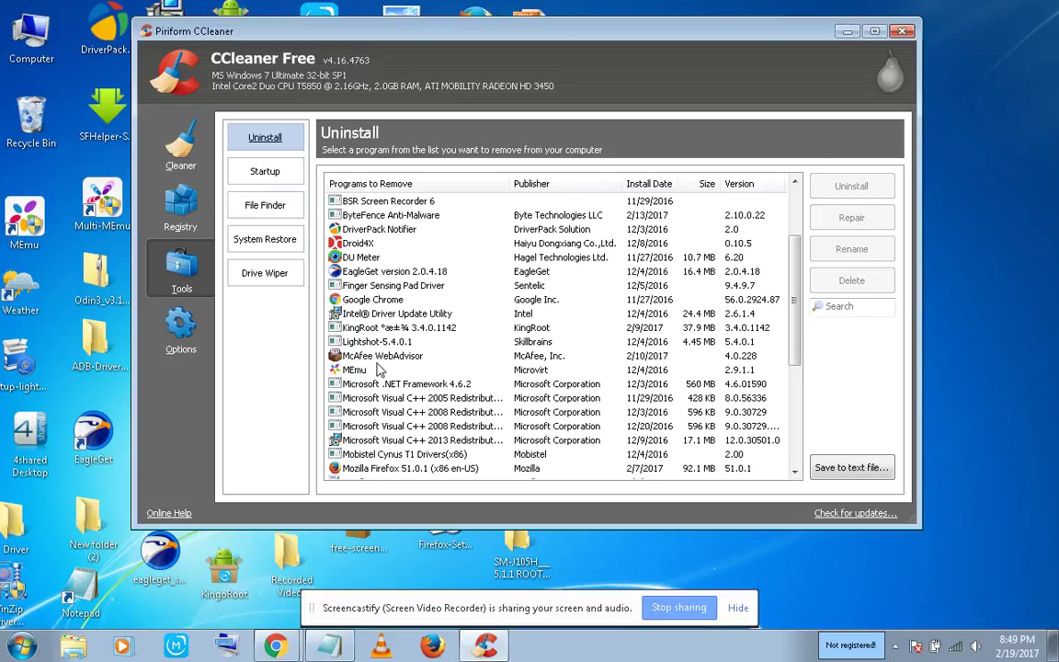
Bring up the rename and delete prompts for the Lightshot-5.4.0.1 uninstall entry, cancelling each one
double_click(404, 344)
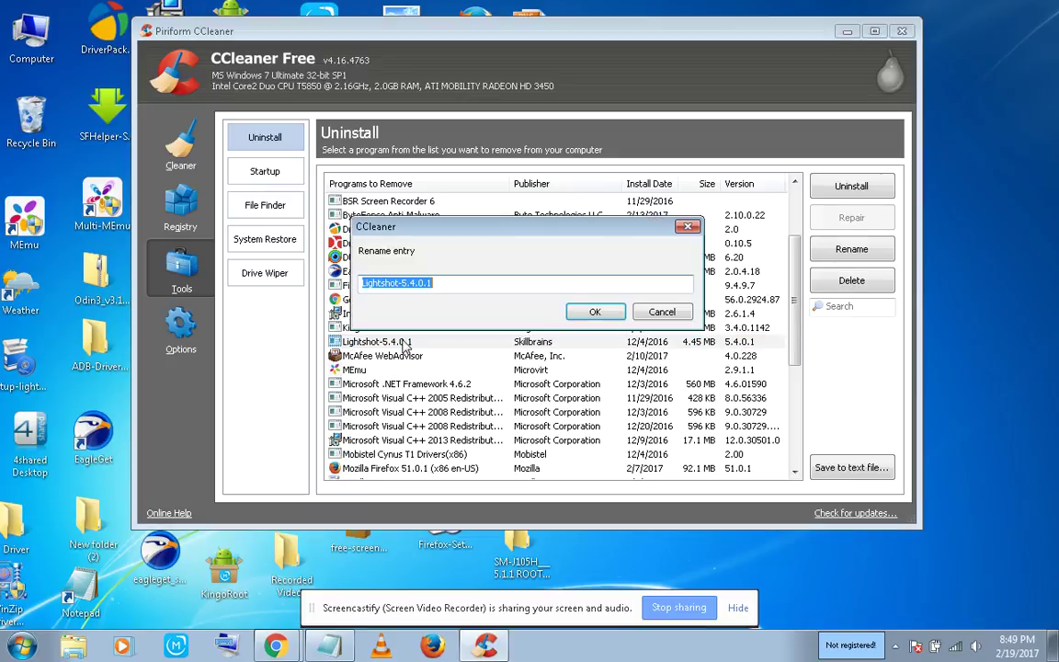
click(663, 311)
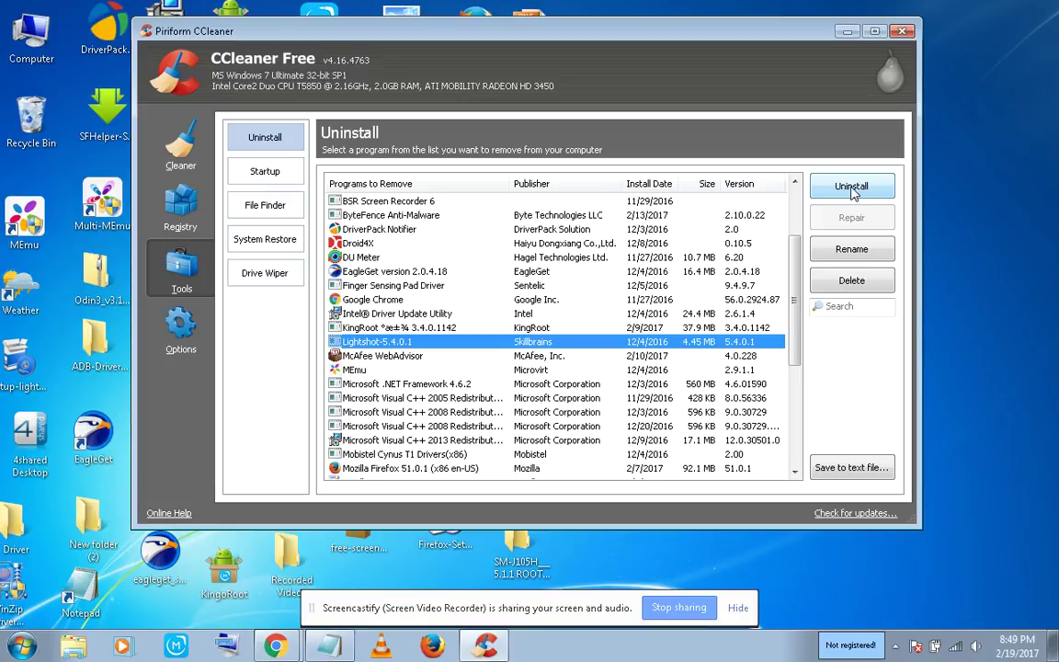
click(856, 291)
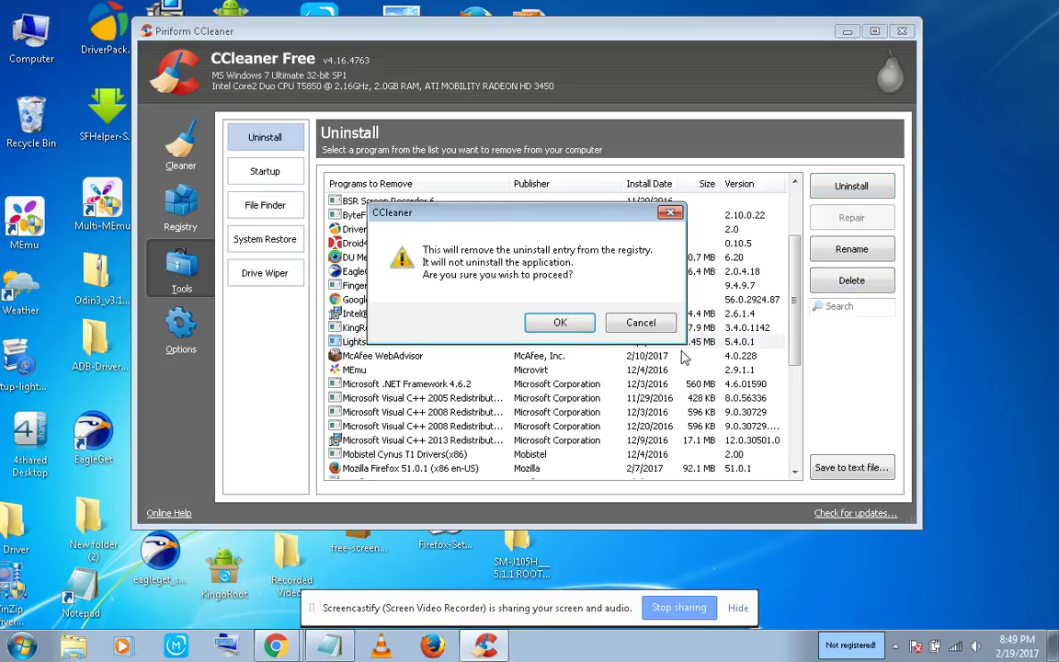
click(640, 322)
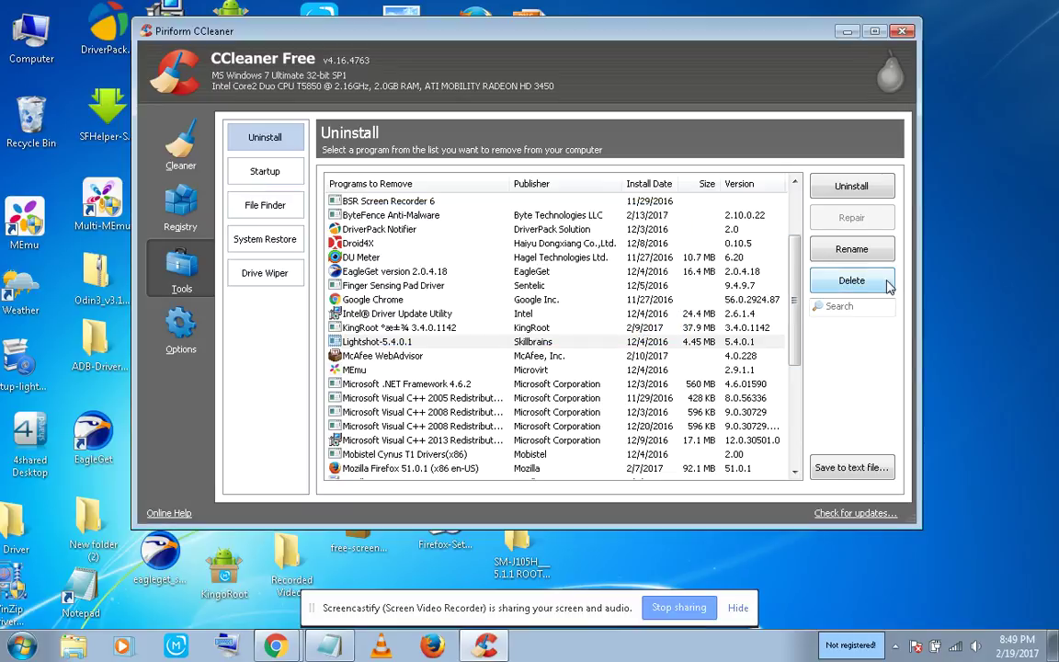
View the advanced settings in CCleaner's options
click(180, 338)
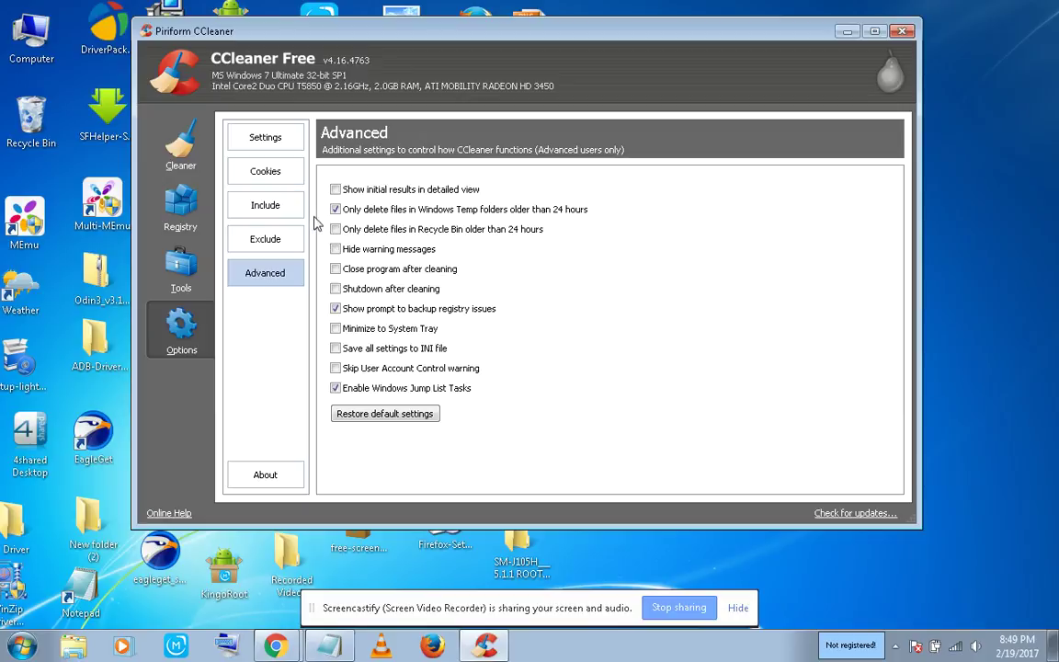
Analyze the system with the Cleaner, declining to close Google Chrome, and look over the list of files found
click(171, 158)
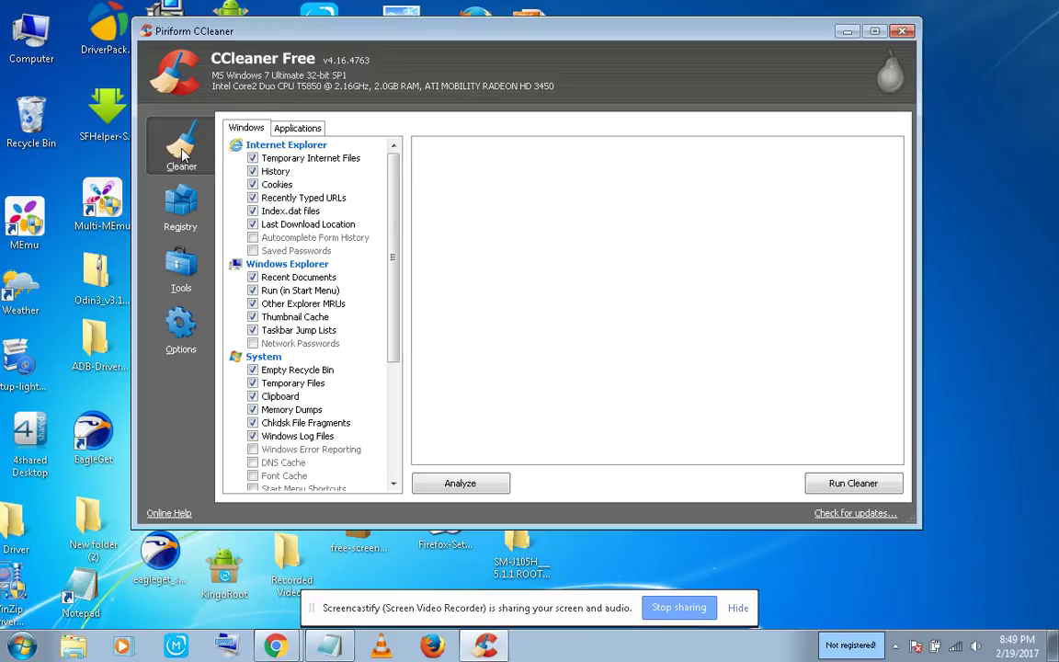
click(456, 489)
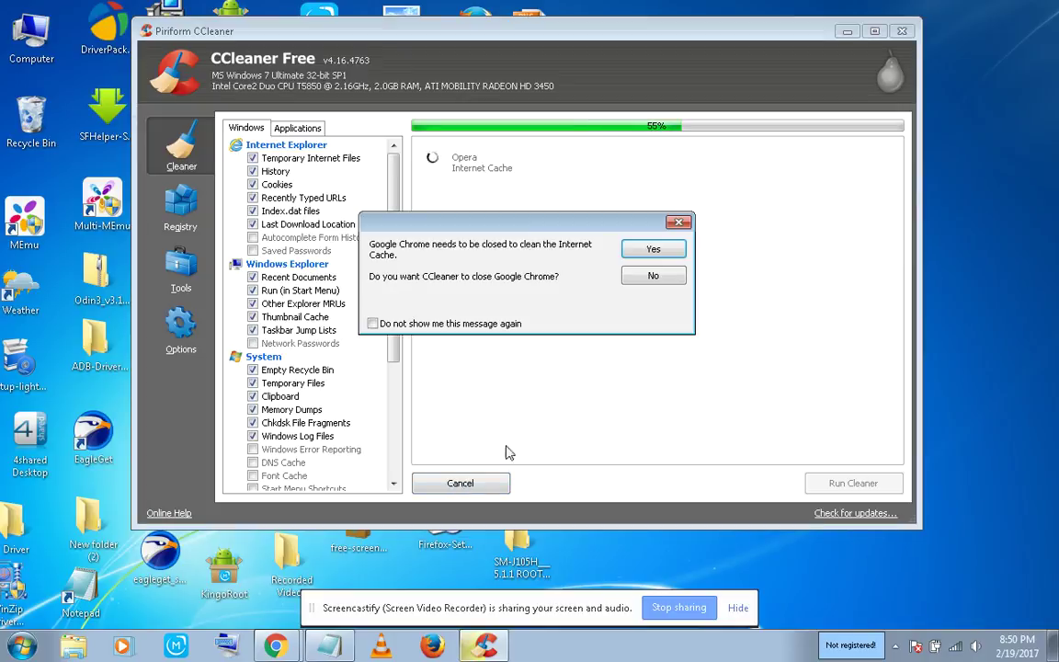
click(648, 276)
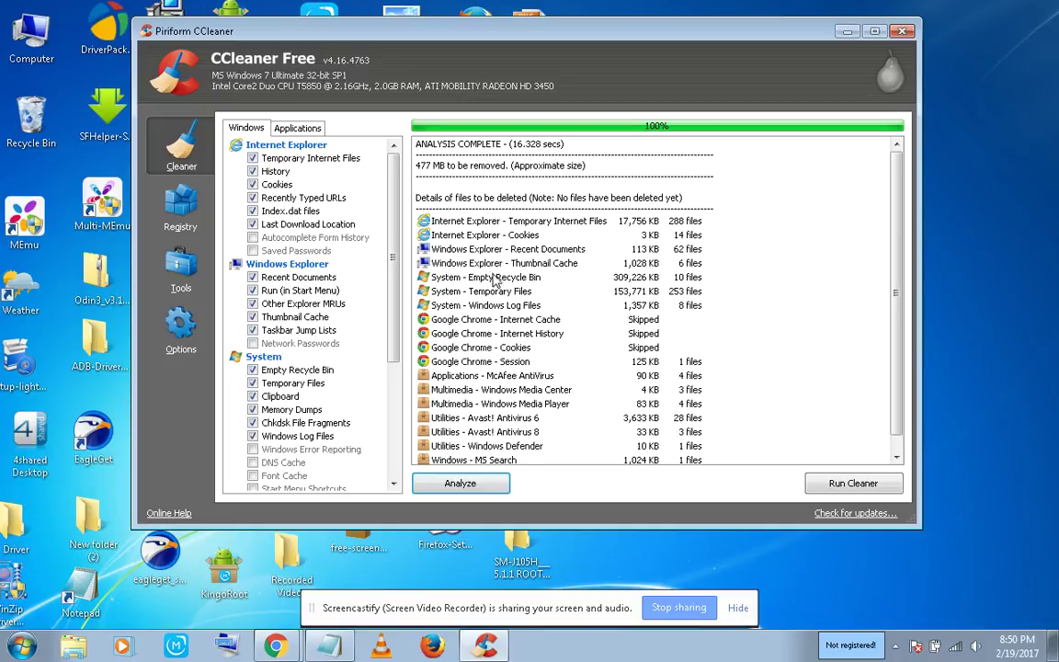
scroll(501, 293, down, 1)
scroll(466, 280, up, 1)
Start the cleaning run and cancel it at the permanent deletion confirmation
click(847, 486)
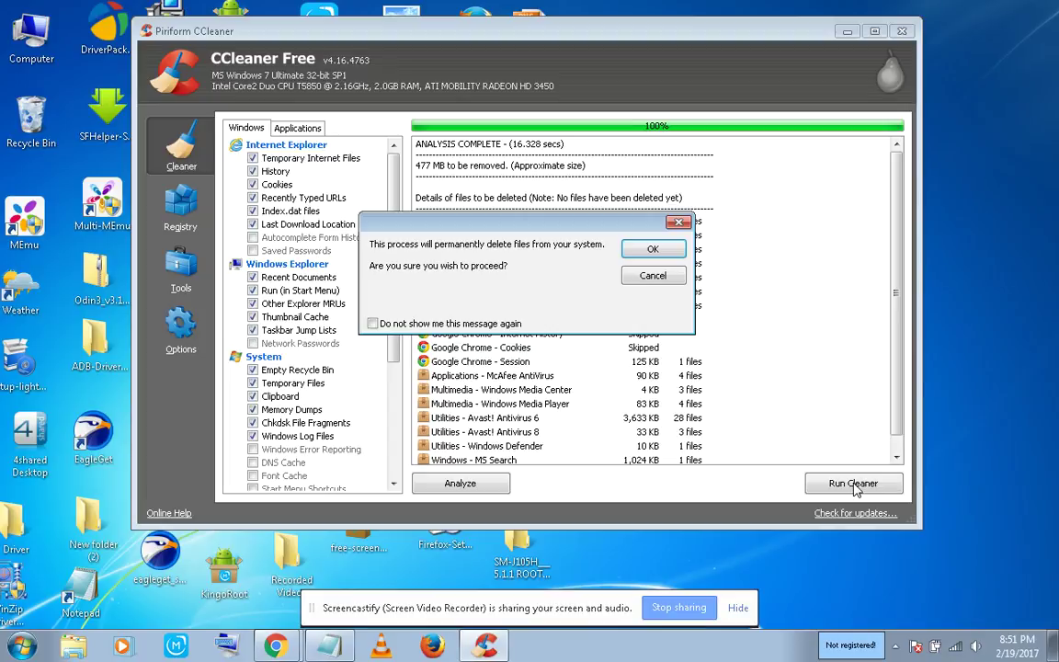
click(675, 278)
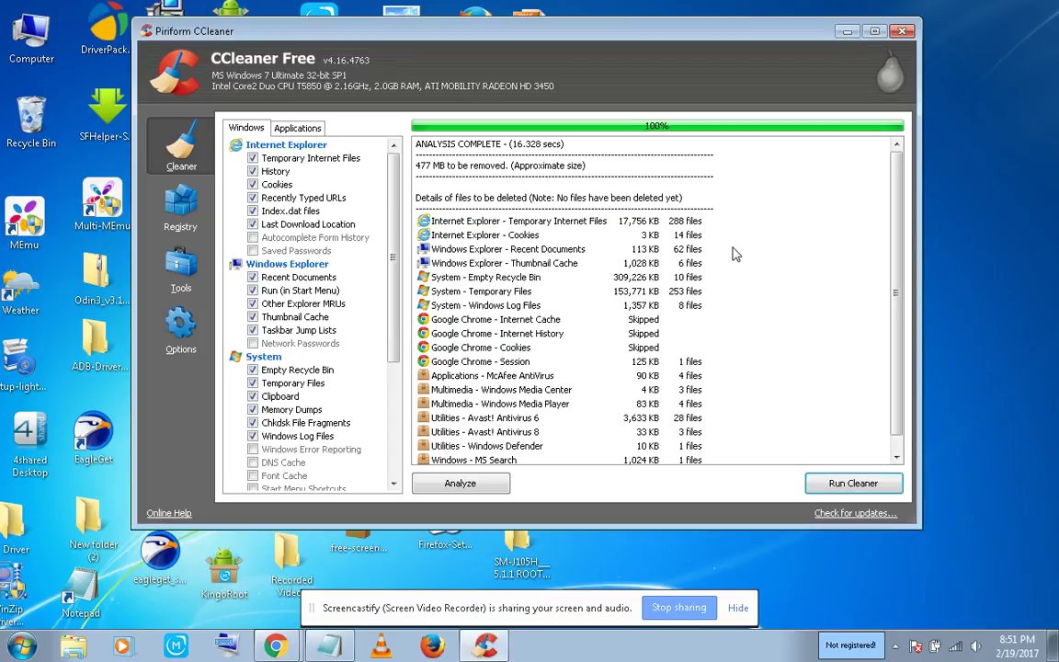
Look over the analysis results once more and close CCleaner
scroll(735, 254, down, 1)
scroll(727, 255, up, 1)
click(904, 32)
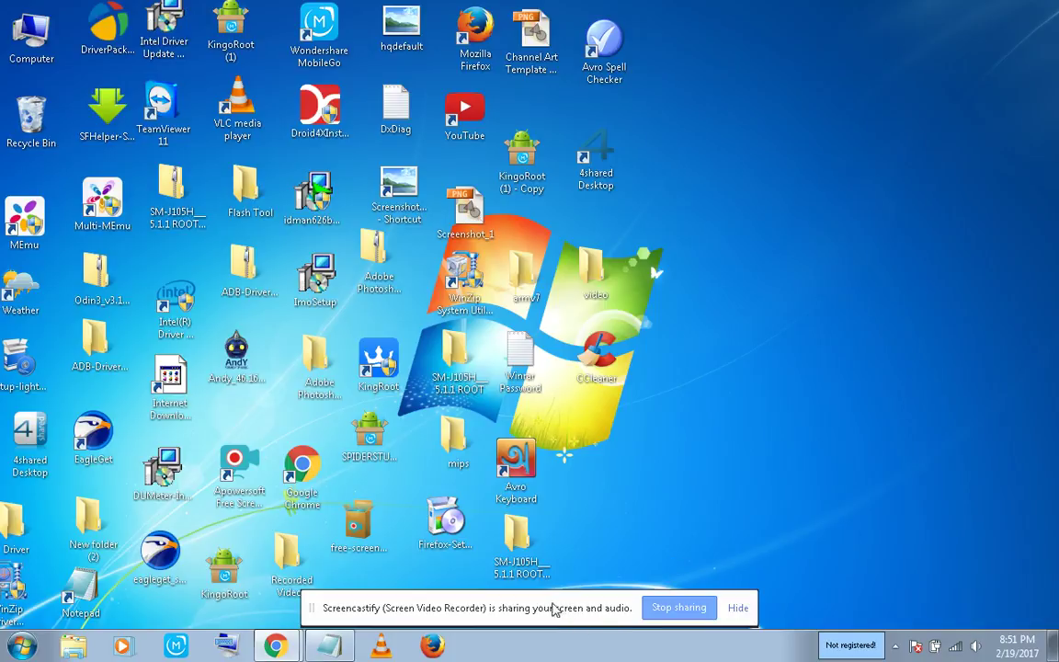